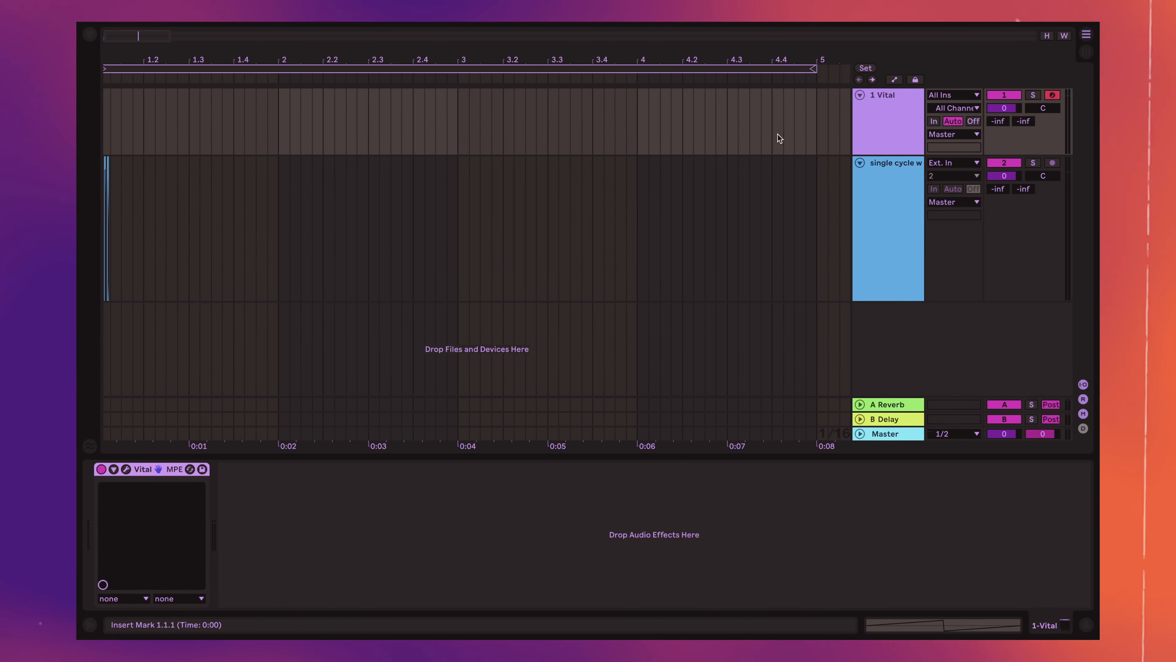
Open Vital's editor, move oscillator 1's Basic Shapes wavetable position to about frame 201 and change the wavetable's display mode.
{"action": "left_click", "coordinate": [126, 470]}
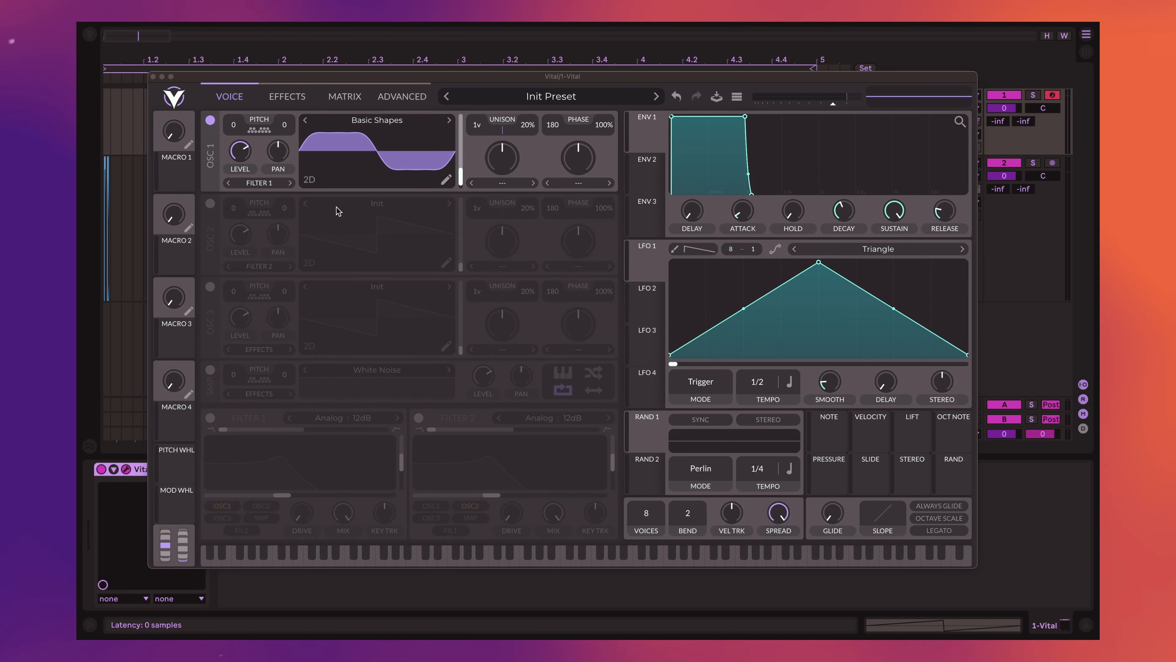
{"action": "left_click_drag", "start_coordinate": [461, 184], "coordinate": [463, 174]}
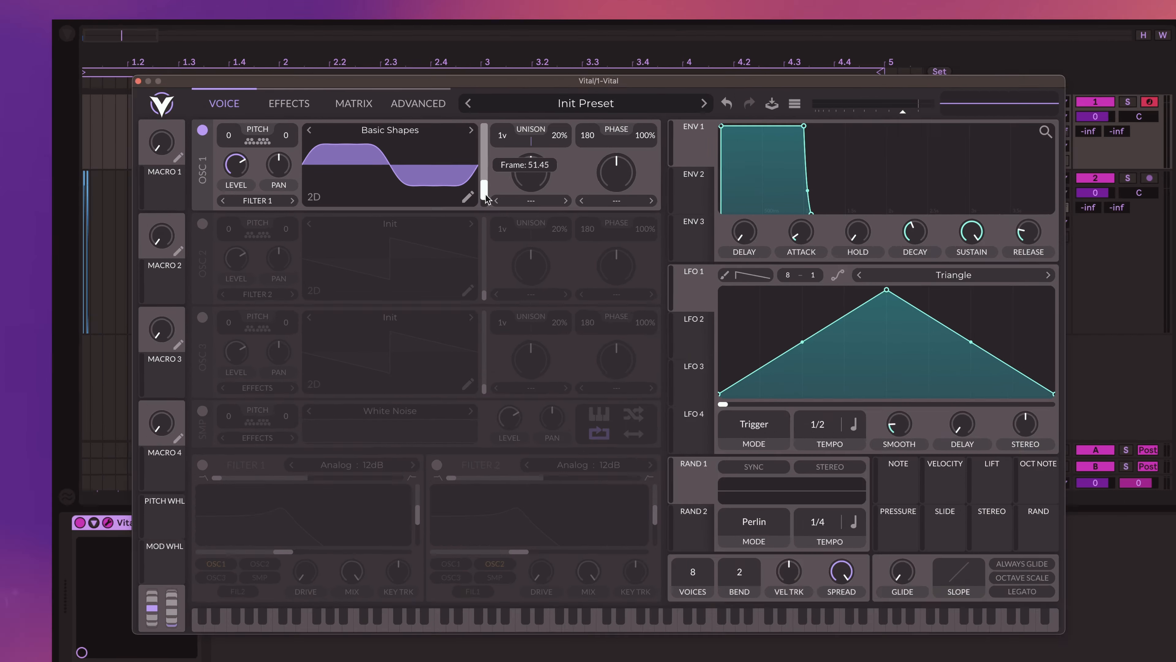
{"action": "left_click_drag", "start_coordinate": [835, 390], "coordinate": [826, 332]}
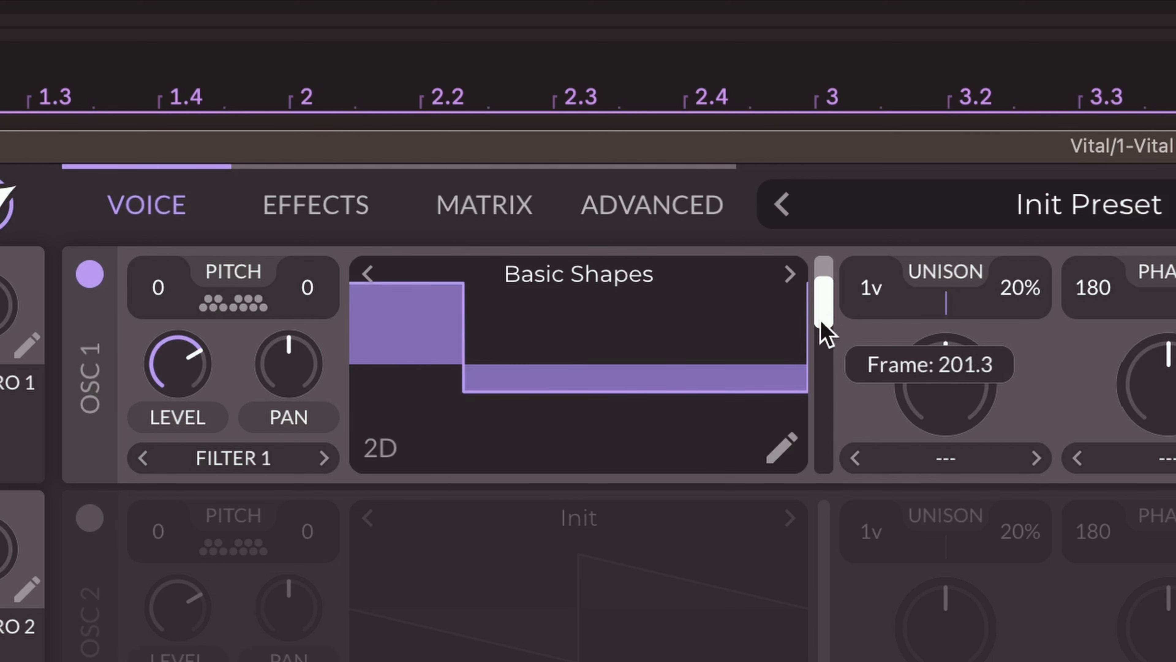
{"action": "left_click", "coordinate": [379, 449]}
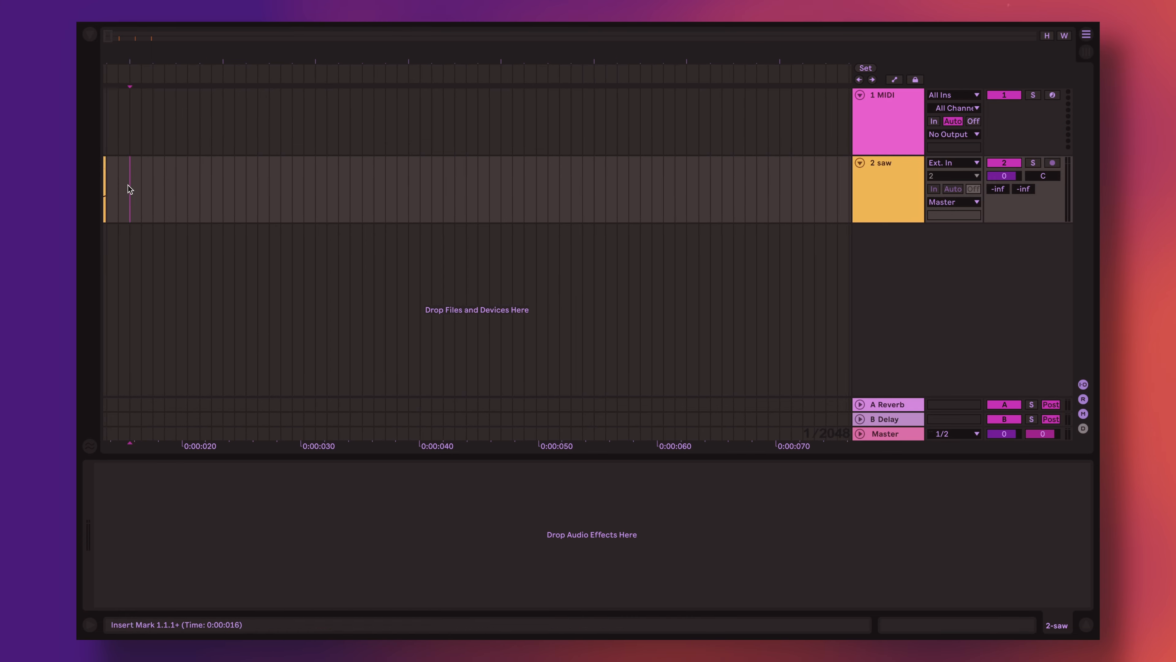
Fill bar 1 of the audio track with back-to-back copies of the single-cycle saw clip.
{"action": "scroll", "coordinate": [131, 189], "scroll_direction": "down", "scroll_amount": 5}
{"action": "key", "text": "super+d"}
{"action": "key", "text": "super+d"}
{"action": "key", "text": "super+d"}
{"action": "key", "text": "super+d"}
{"action": "key", "text": "super+d"}
{"action": "key", "text": "super+d"}
{"action": "key", "text": "super+d"}
{"action": "key", "text": "super+d"}
{"action": "key", "text": "super+d"}
{"action": "key", "text": "super+d"}
{"action": "key", "text": "super+d"}
{"action": "key", "text": "super+d"}
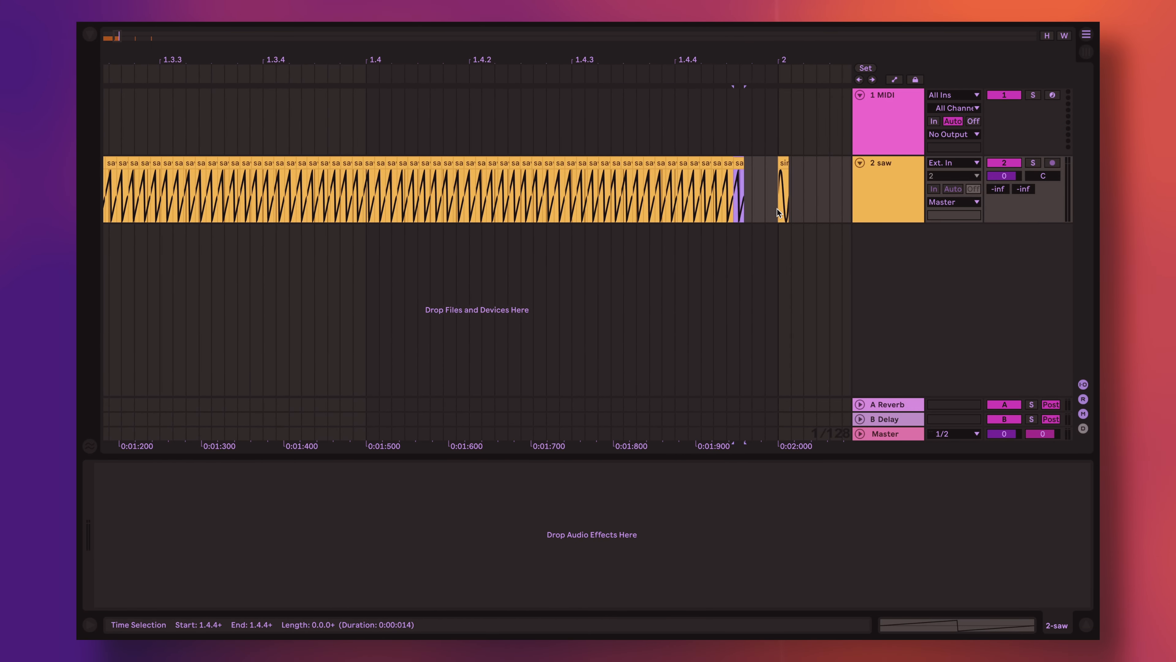
Fill bar 2 with repeated single-cycle sine clips and start repeating the square cycle from bar 3.
{"action": "scroll", "coordinate": [735, 203], "scroll_direction": "down", "scroll_amount": 5}
{"action": "key", "text": "super+d"}
{"action": "key", "text": "super+d"}
{"action": "key", "text": "super+d"}
{"action": "key", "text": "super+d"}
{"action": "key", "text": "super+d"}
{"action": "key", "text": "super+d"}
{"action": "key", "text": "super+d"}
{"action": "key", "text": "super+d"}
{"action": "key", "text": "super+d"}
{"action": "key", "text": "super+d"}
{"action": "key", "text": "super+d"}
{"action": "key", "text": "super+d"}
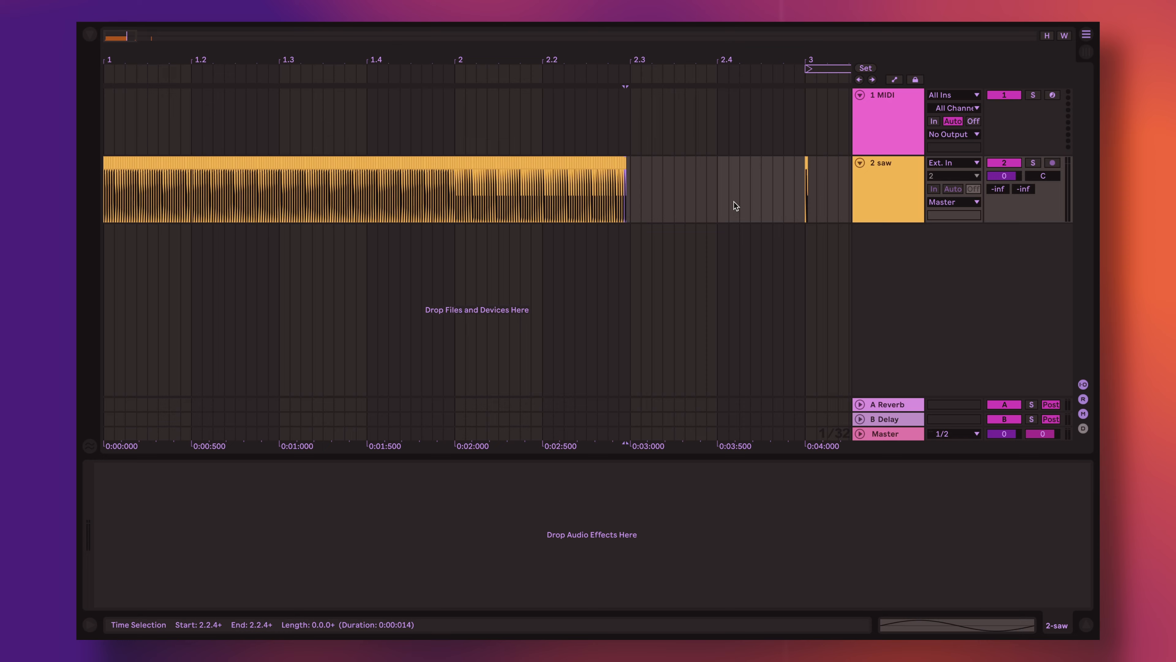
{"action": "key", "text": "super+d"}
{"action": "key", "text": "super+d"}
{"action": "key", "text": "super+d"}
{"action": "key", "text": "super+d"}
{"action": "key", "text": "super+d"}
{"action": "key", "text": "super+d"}
{"action": "key", "text": "super+d"}
{"action": "key", "text": "super+d"}
{"action": "key", "text": "super+d"}
{"action": "key", "text": "super+d"}
{"action": "key", "text": "super+d"}
{"action": "key", "text": "super+d"}
{"action": "scroll", "coordinate": [728, 182], "scroll_direction": "down", "scroll_amount": 3}
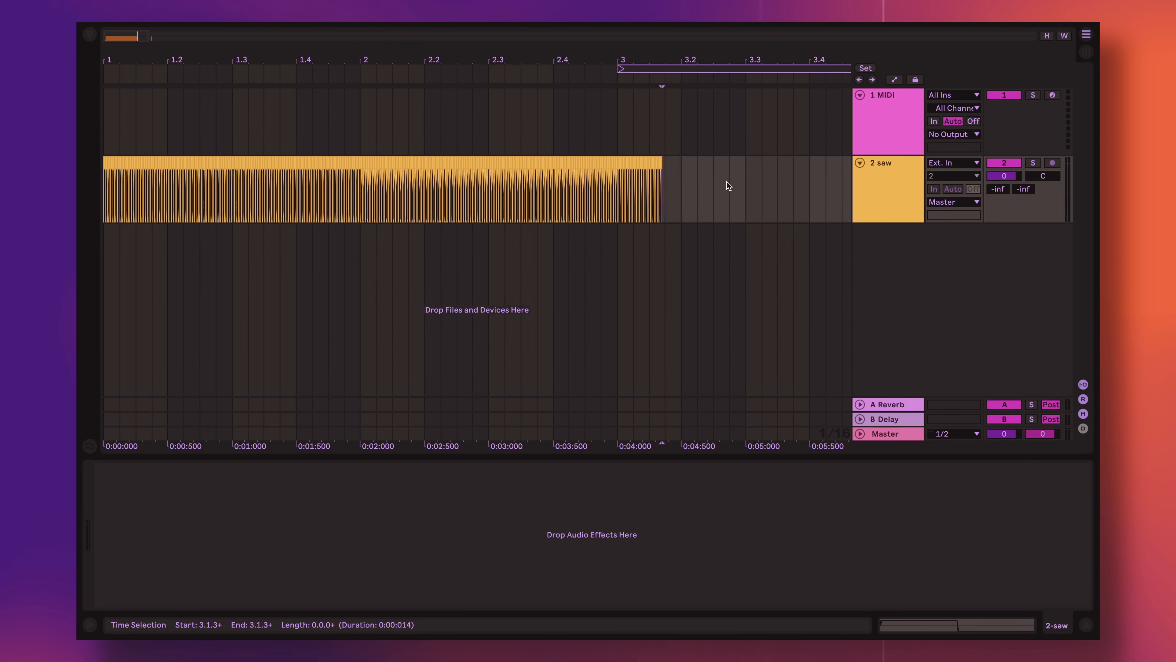
Fill the rest of bar 3 with square cycles and repeat the triangle cycle from bar 4 onward.
{"action": "key", "text": "super+d"}
{"action": "key", "text": "super+d"}
{"action": "key", "text": "super+d"}
{"action": "key", "text": "super+d"}
{"action": "key", "text": "super+d"}
{"action": "key", "text": "super+d"}
{"action": "key", "text": "super+d"}
{"action": "key", "text": "super+d"}
{"action": "key", "text": "super+d"}
{"action": "scroll", "coordinate": [760, 217], "scroll_direction": "down", "scroll_amount": 3}
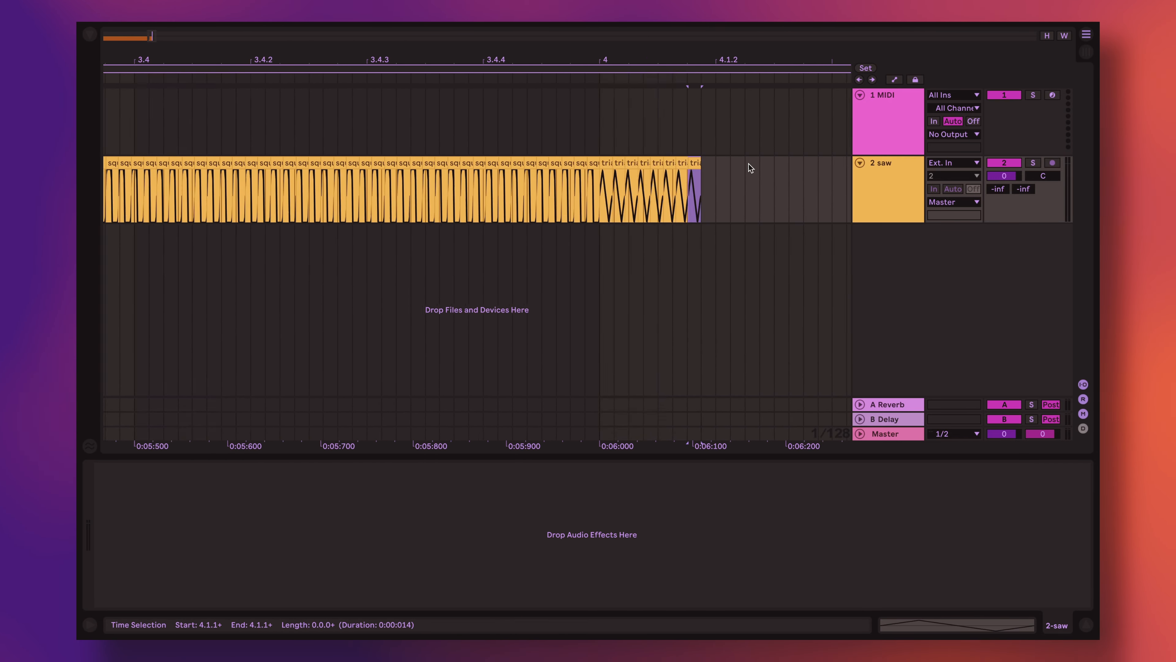
{"action": "key", "text": "super+d"}
{"action": "key", "text": "super+d"}
{"action": "key", "text": "super+d"}
{"action": "key", "text": "super+d"}
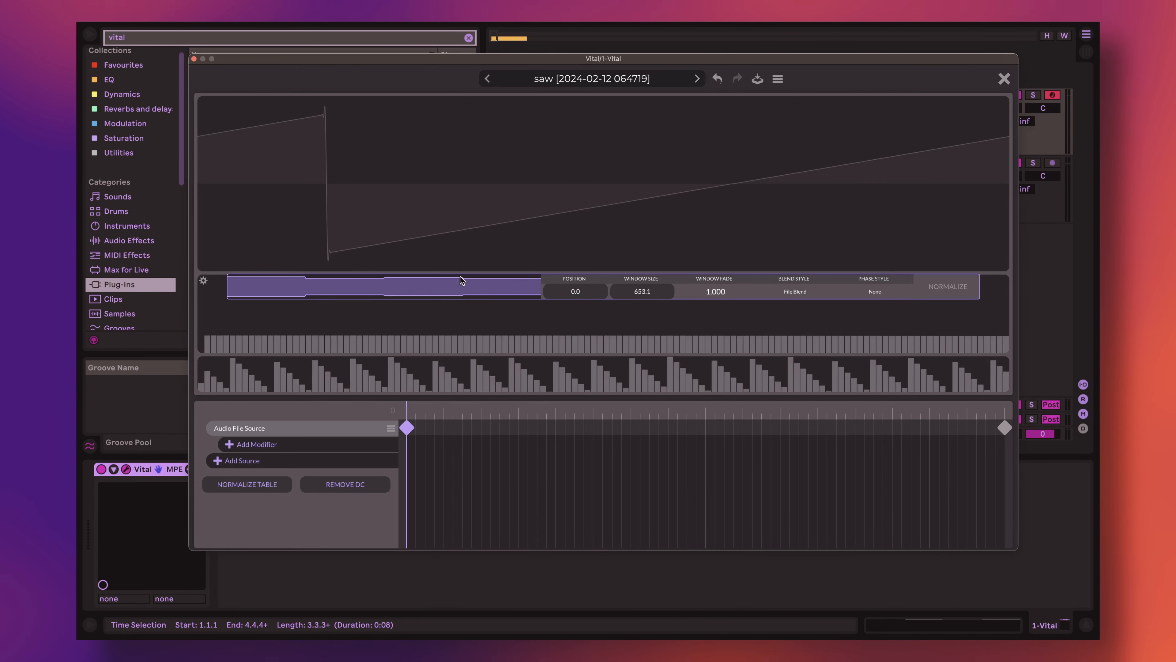
Set the audio file source's window size to 1307.6, change its phase style and scrub through the resulting wavetable.
{"action": "left_click", "coordinate": [645, 292]}
{"action": "type", "text": "d1"}
{"action": "key", "text": "Return"}
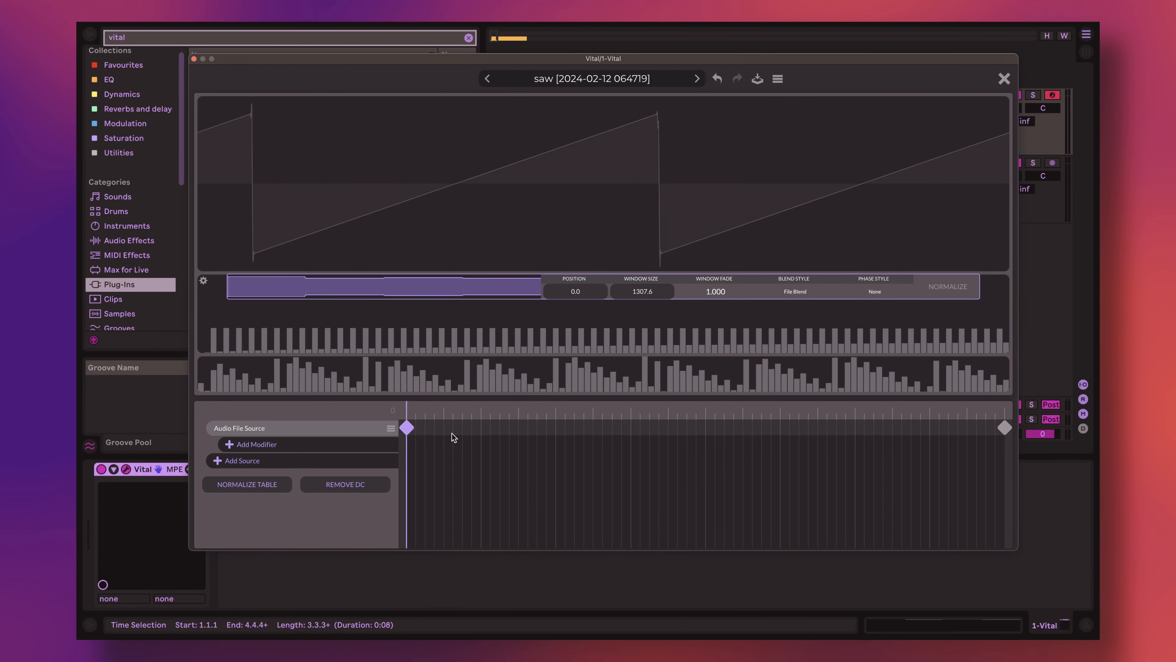
{"action": "left_click", "coordinate": [874, 291]}
{"action": "left_click", "coordinate": [863, 321]}
{"action": "left_click_drag", "start_coordinate": [602, 409], "coordinate": [372, 398]}
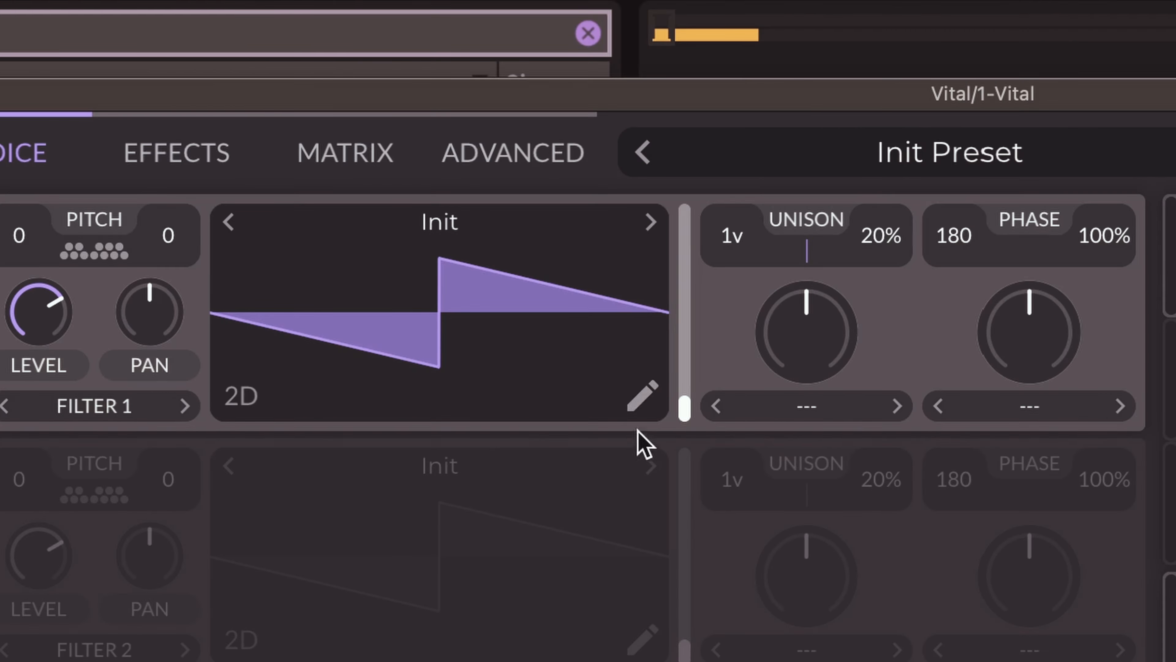
Open oscillator 1's Init wavetable for editing and add evenly spaced keyframes along the Wave Source, redrawing the waveform for them.
{"action": "left_click", "coordinate": [643, 395]}
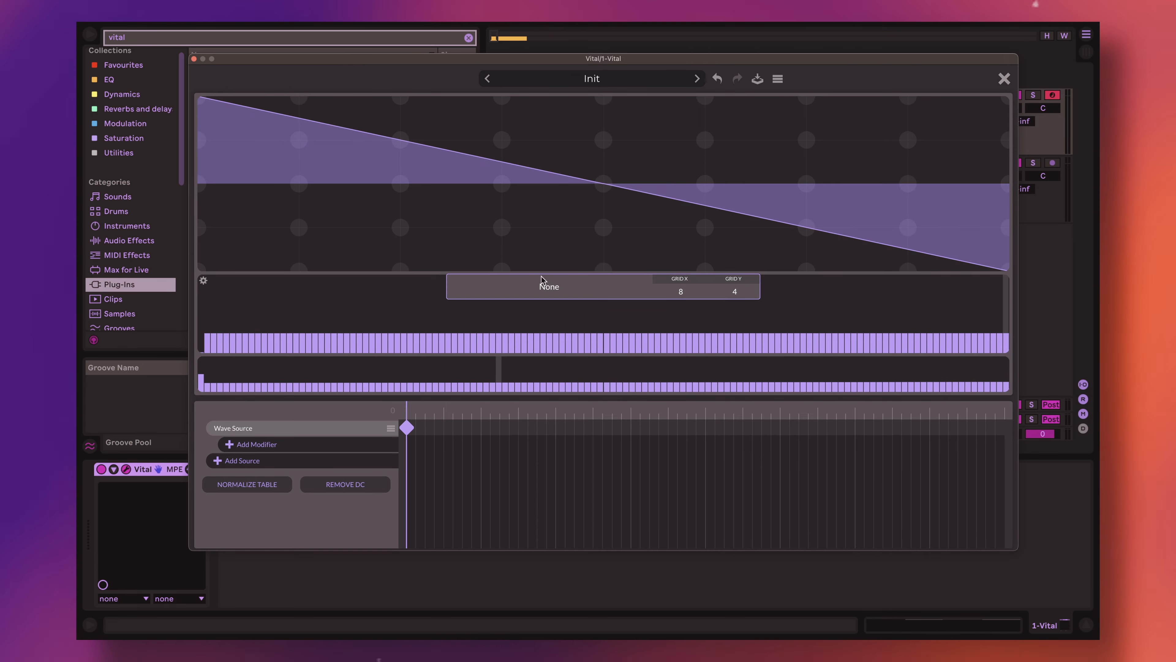
{"action": "double_click", "coordinate": [557, 428]}
{"action": "left_click_drag", "start_coordinate": [202, 102], "coordinate": [950, 270]}
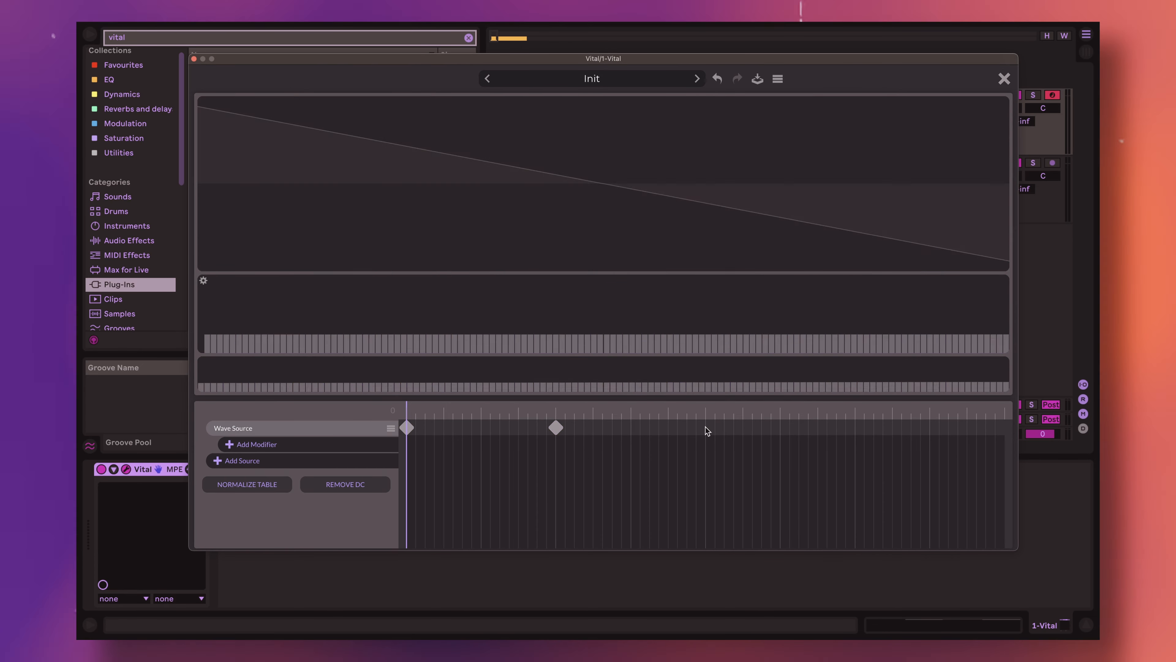
{"action": "double_click", "coordinate": [704, 427]}
{"action": "mouse_move", "coordinate": [255, 108]}
{"action": "left_mouse_down"}
{"action": "mouse_move", "coordinate": [602, 291]}
{"action": "mouse_move", "coordinate": [648, 293]}
{"action": "left_mouse_up"}
{"action": "double_click", "coordinate": [853, 428]}
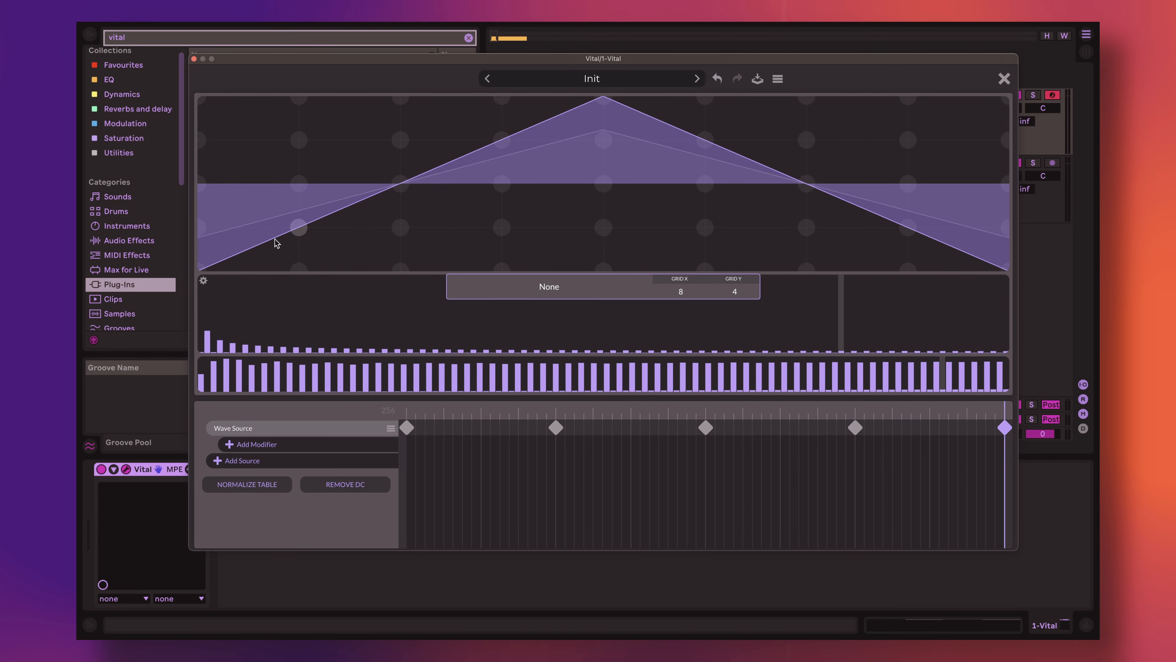
Modify the harmonic bars of the last keyframe, at position 256, in the Init wavetable.
{"action": "left_click", "coordinate": [282, 389]}
{"action": "right_click", "coordinate": [224, 334]}
{"action": "left_click", "coordinate": [249, 367]}
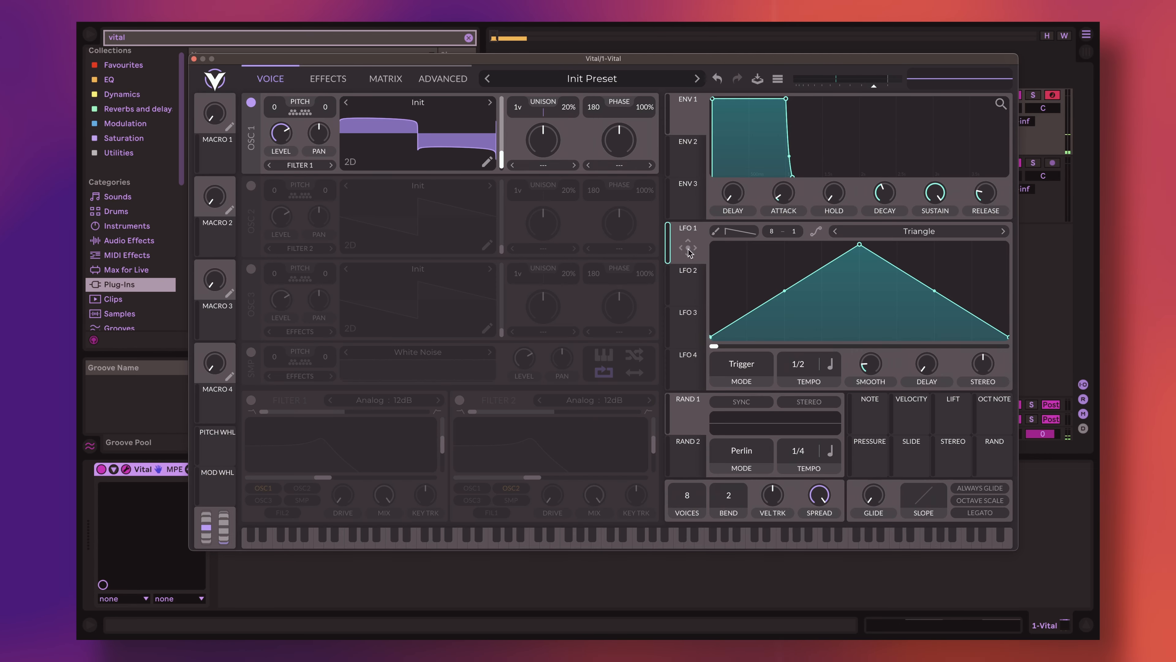
Try modulating oscillator 1's wavetable position with LFO 1 and envelope 2, adjusting the envelope's amount while playing notes an octave lower.
{"action": "left_click_drag", "start_coordinate": [498, 156], "coordinate": [502, 162]}
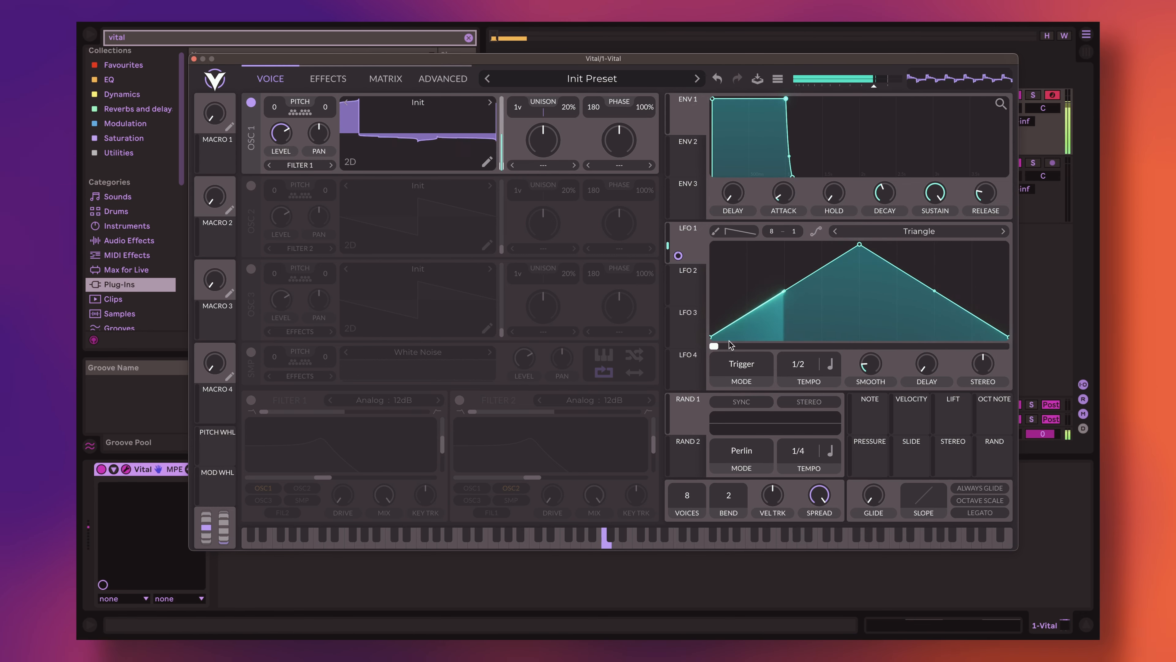
{"action": "key", "text": "z"}
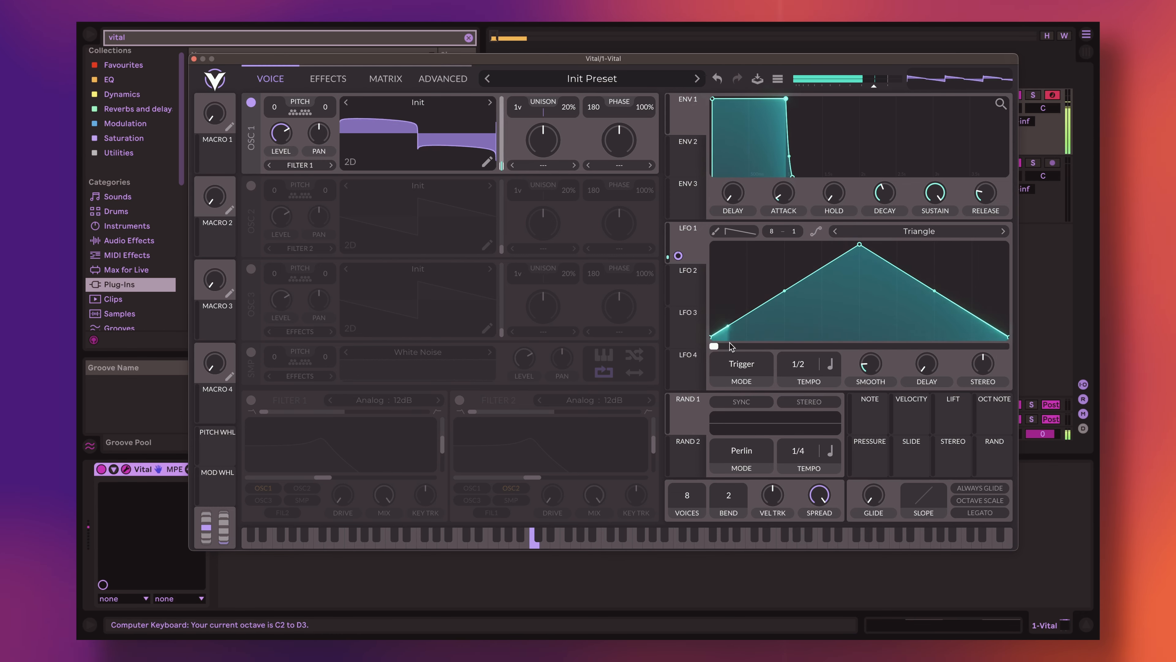
{"action": "left_click", "coordinate": [676, 156]}
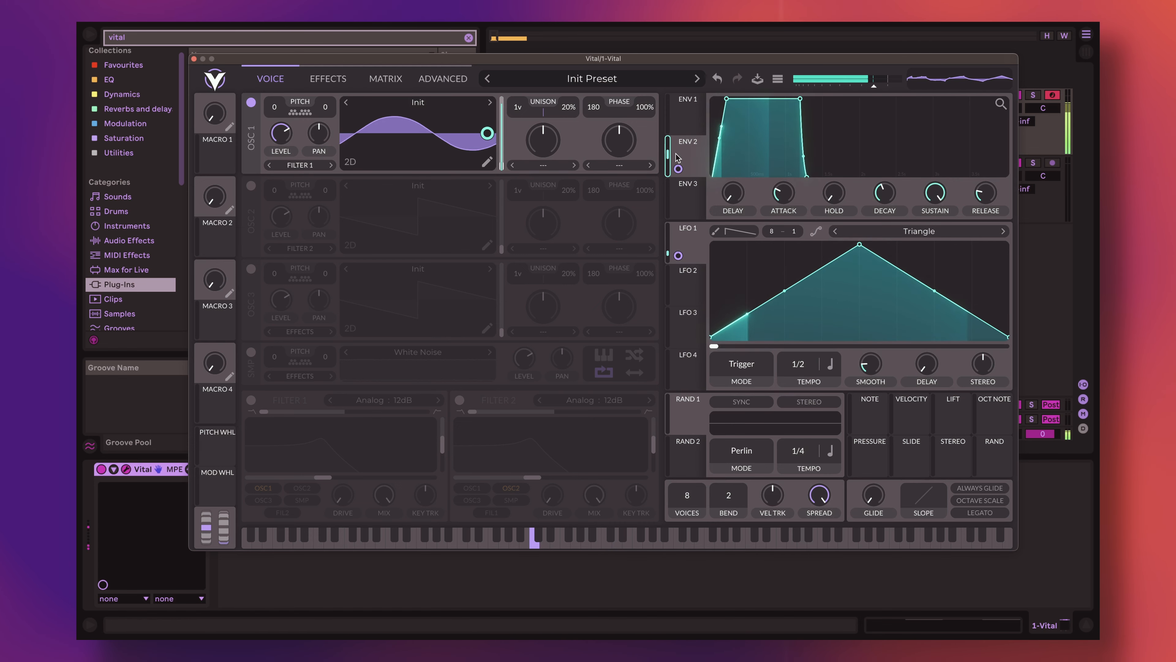
{"action": "left_click_drag", "start_coordinate": [678, 168], "coordinate": [678, 210]}
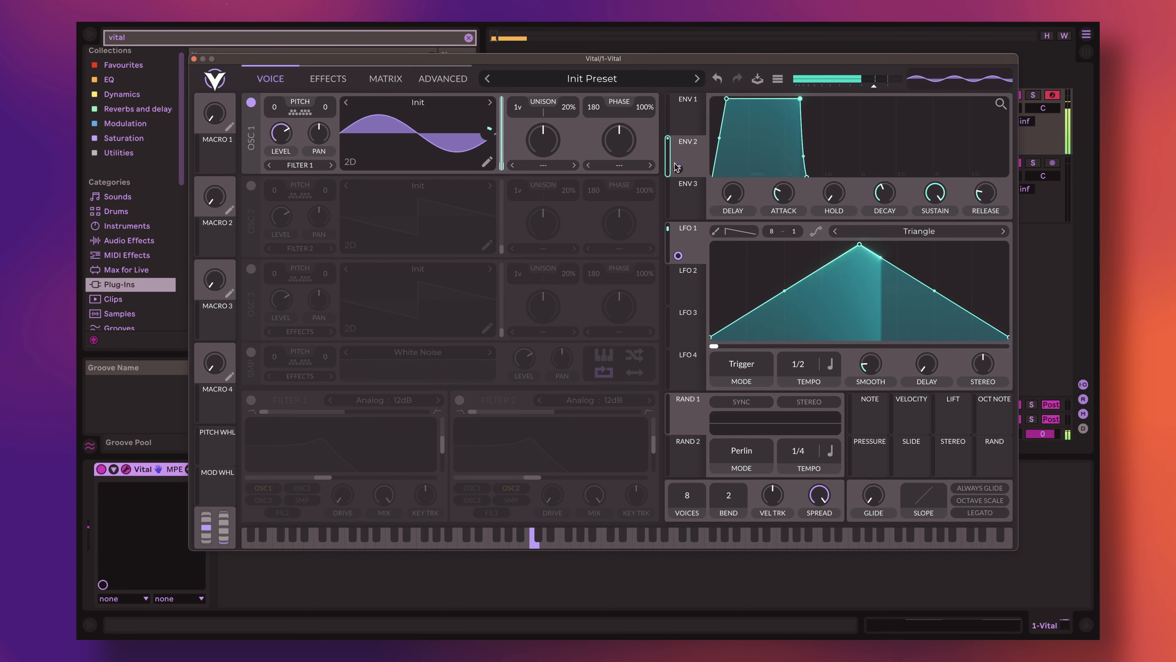
{"action": "key", "text": "d"}
{"action": "key", "text": "a"}
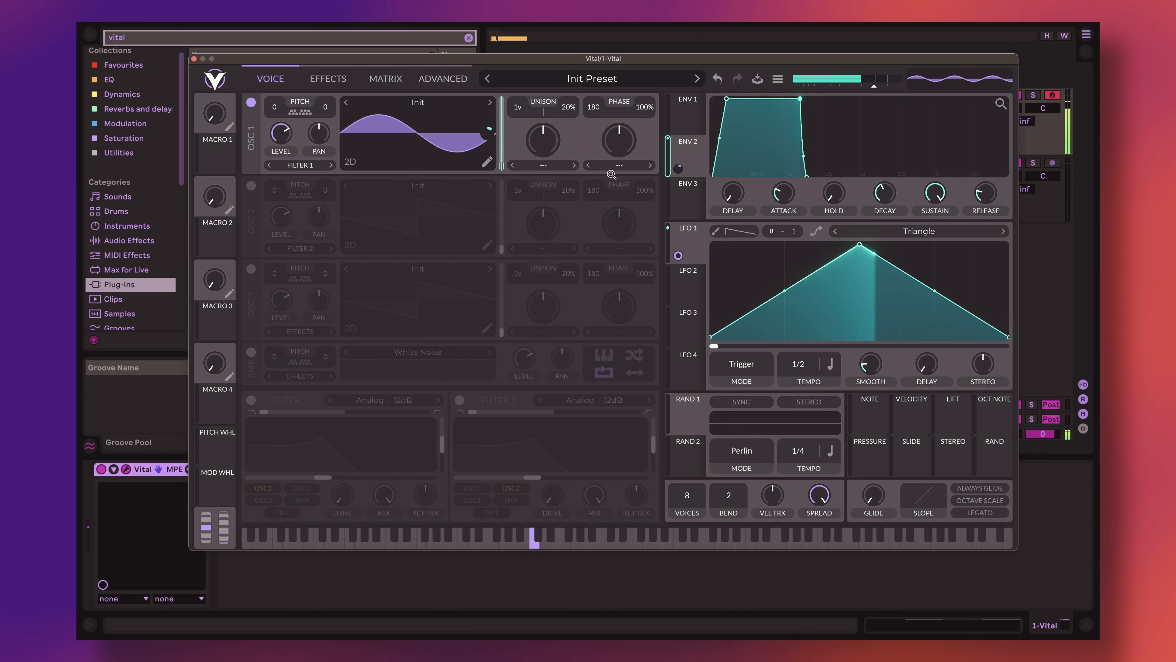
Remove the envelope 2 and LFO 1 modulations from oscillator 1's wavetable position and sweep the frame manually.
{"action": "right_click", "coordinate": [679, 169]}
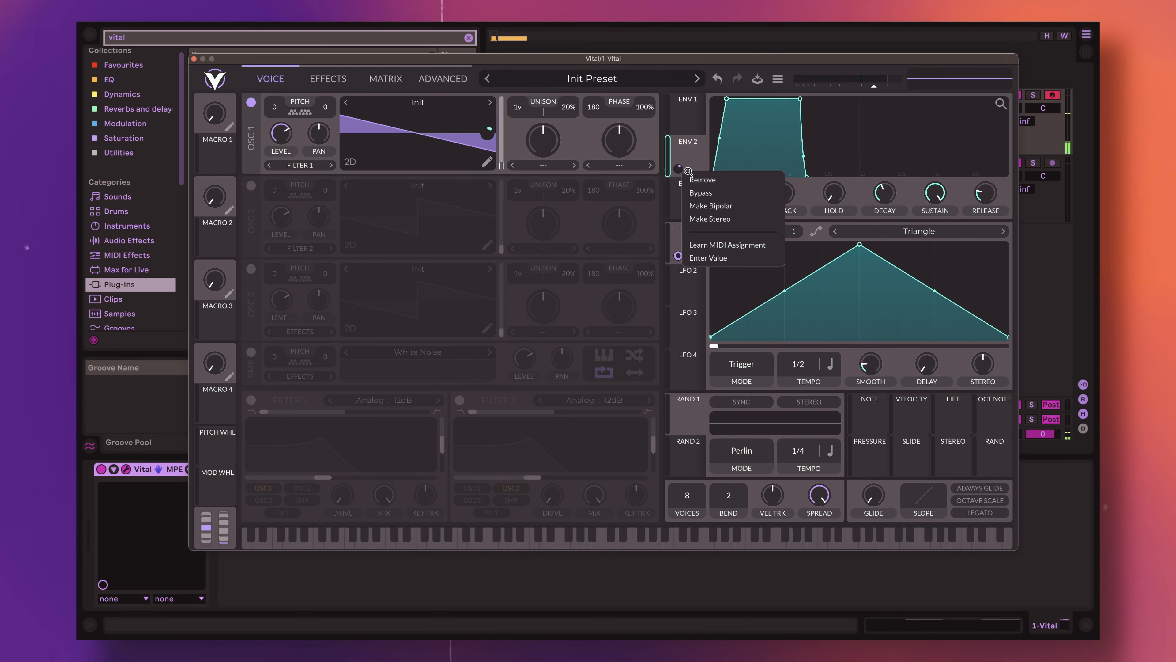
{"action": "left_click", "coordinate": [700, 182]}
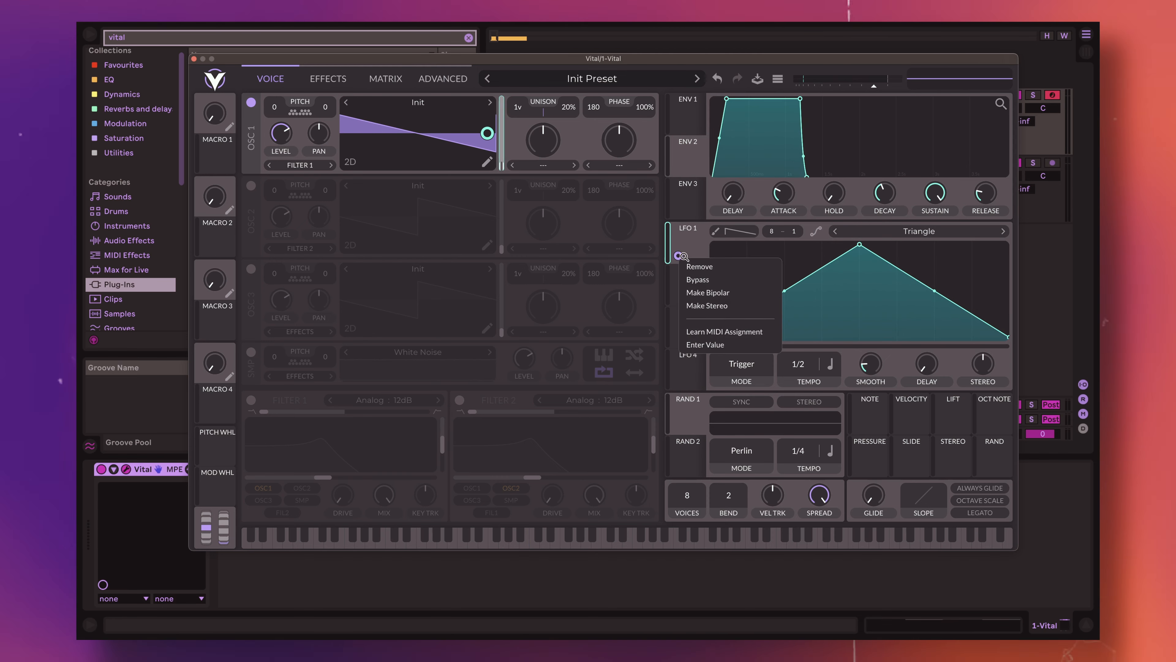
{"action": "left_click", "coordinate": [699, 266]}
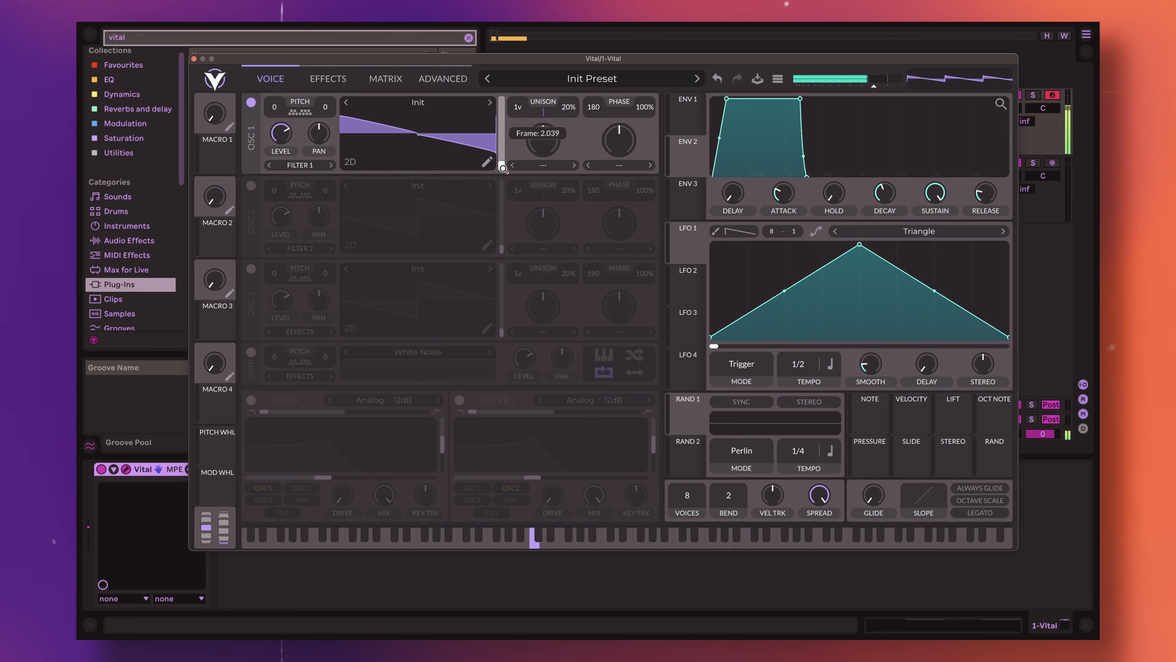
{"action": "left_click_drag", "start_coordinate": [505, 159], "coordinate": [506, 143]}
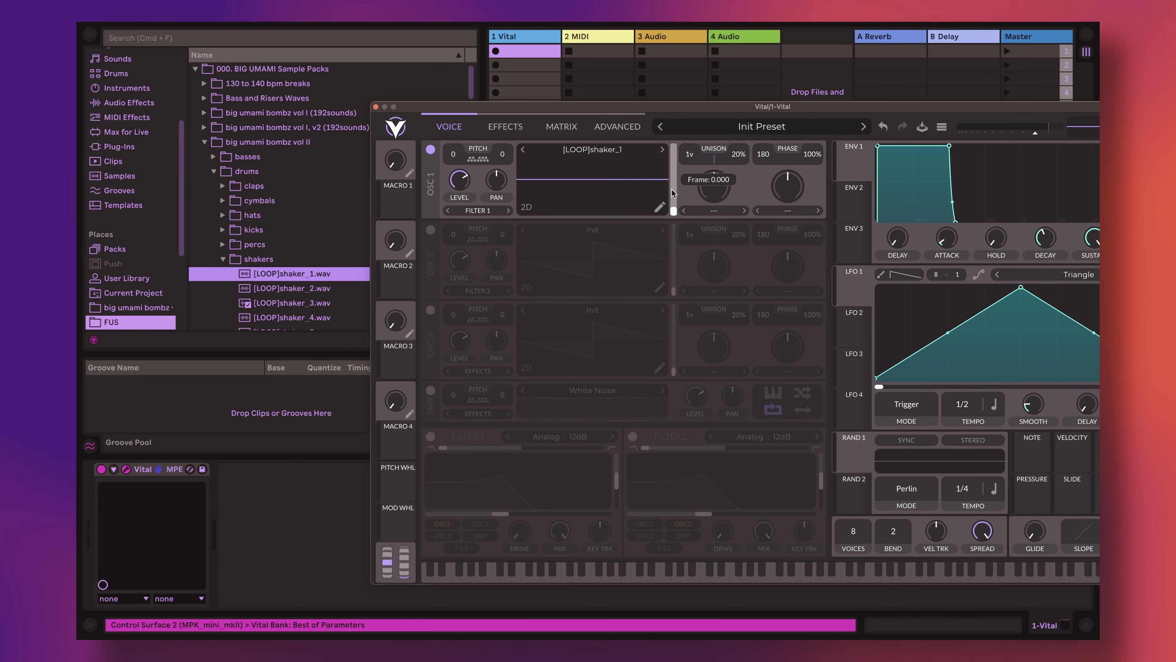
Load perc_4 and then clap_1 from the drum sample folders into oscillator 1 as its wavetable.
{"action": "scroll", "coordinate": [215, 184], "scroll_direction": "down", "scroll_amount": 10}
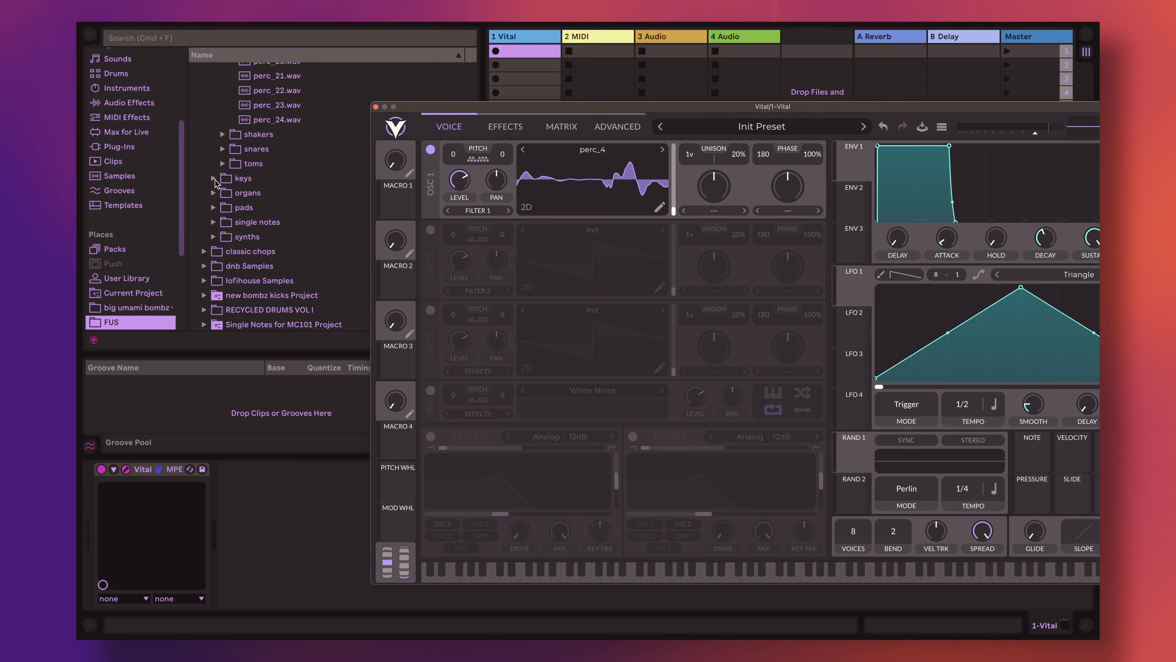
{"action": "left_click", "coordinate": [214, 205]}
{"action": "scroll", "coordinate": [213, 205], "scroll_direction": "down", "scroll_amount": 3}
{"action": "scroll", "coordinate": [214, 142], "scroll_direction": "up", "scroll_amount": 15}
{"action": "left_click", "coordinate": [214, 139]}
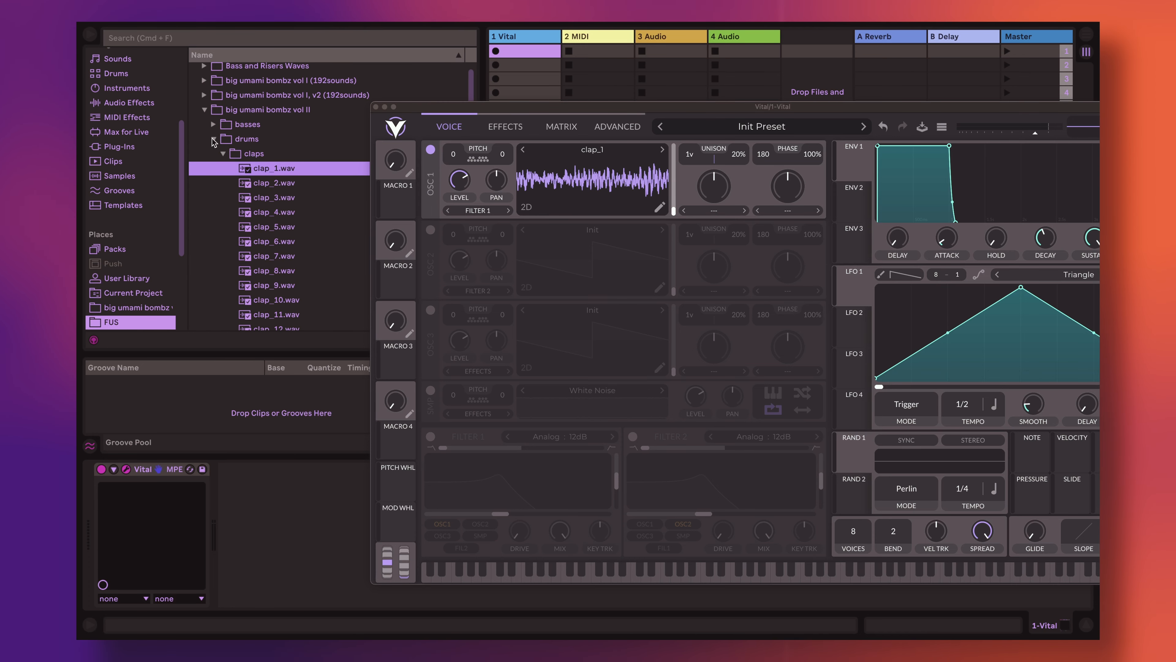
Collapse the drum samples, expand the GT organ folder and open oscillator 1's wavetable for editing.
{"action": "left_click", "coordinate": [214, 139]}
{"action": "left_click", "coordinate": [223, 183]}
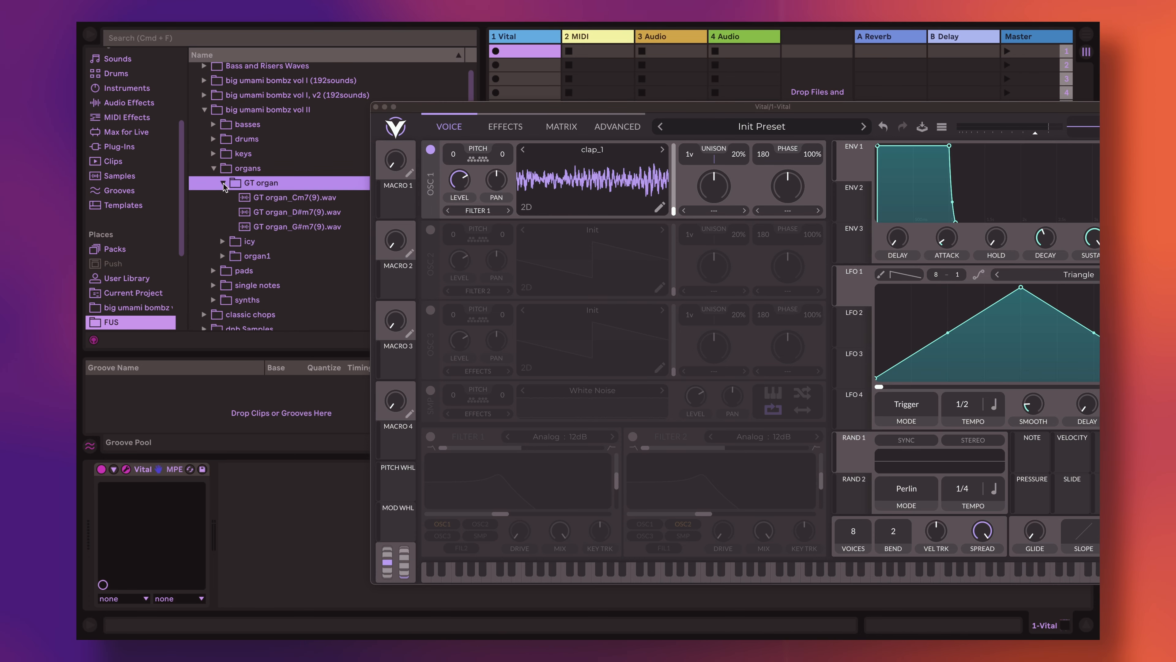
{"action": "left_click", "coordinate": [659, 206]}
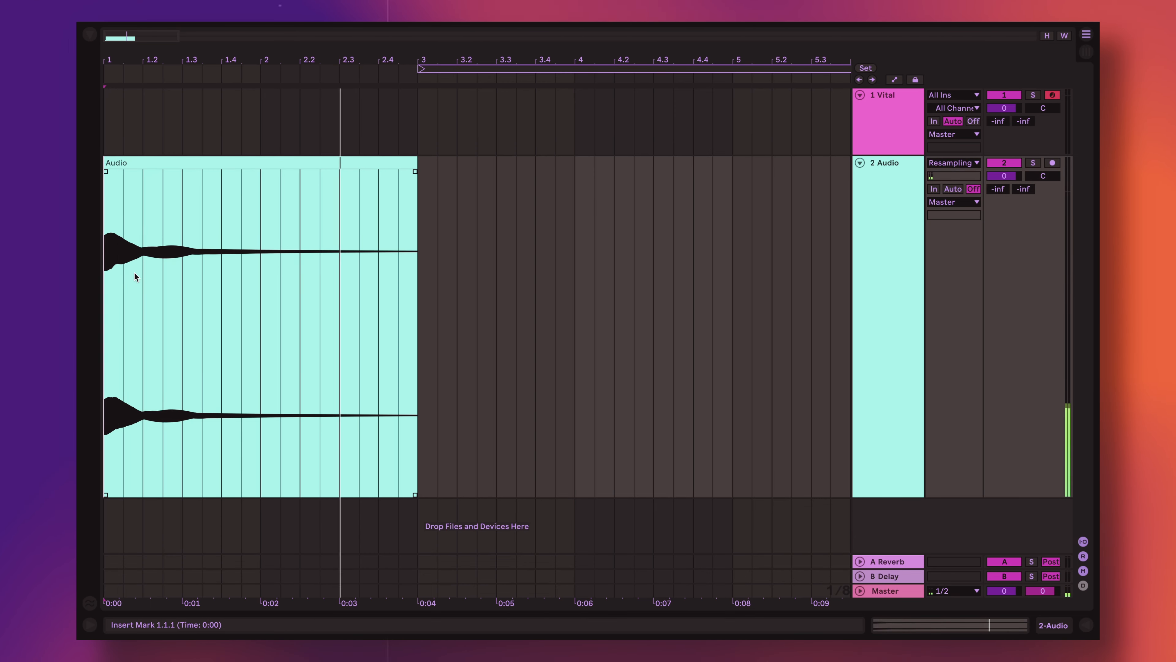
Stop playback and examine the individual waveform cycles from the very start of the recorded Audio clip.
{"action": "key", "text": "space"}
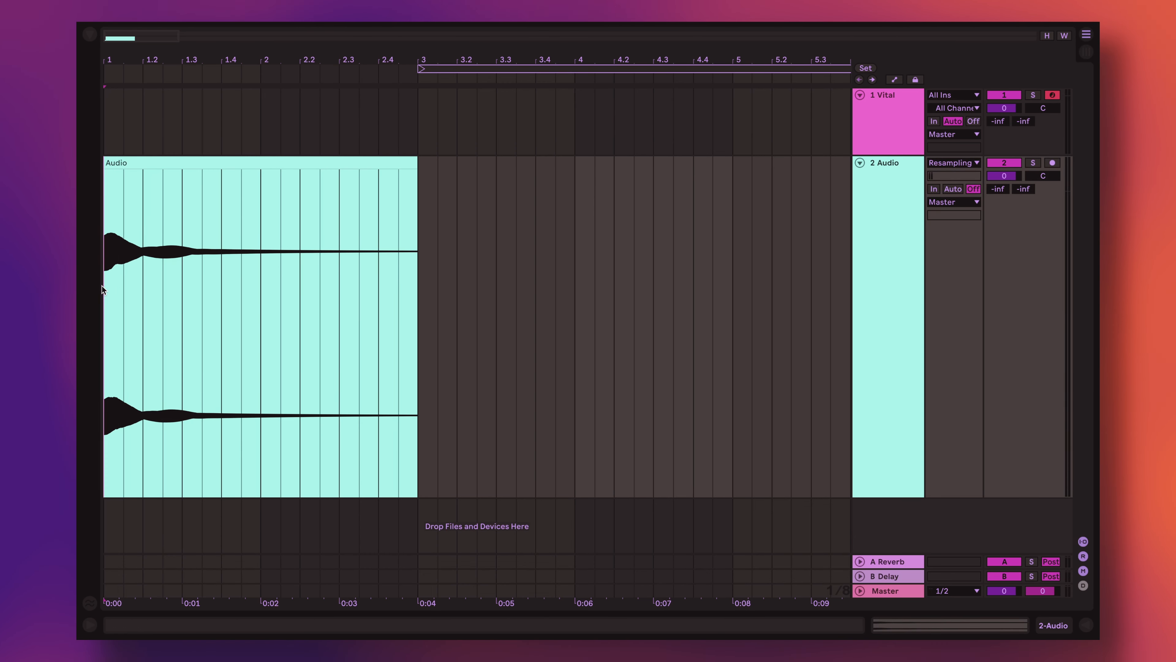
{"action": "scroll", "coordinate": [103, 285], "scroll_direction": "up", "scroll_amount": 20}
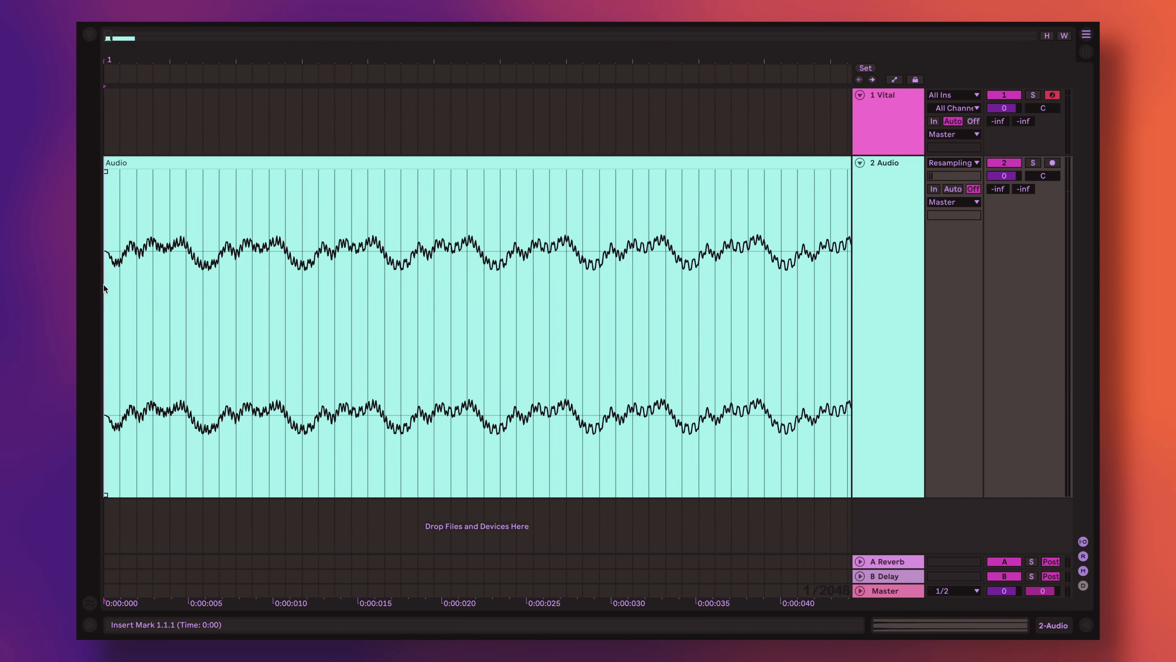
{"action": "scroll", "coordinate": [109, 284], "scroll_direction": "down", "scroll_amount": 5}
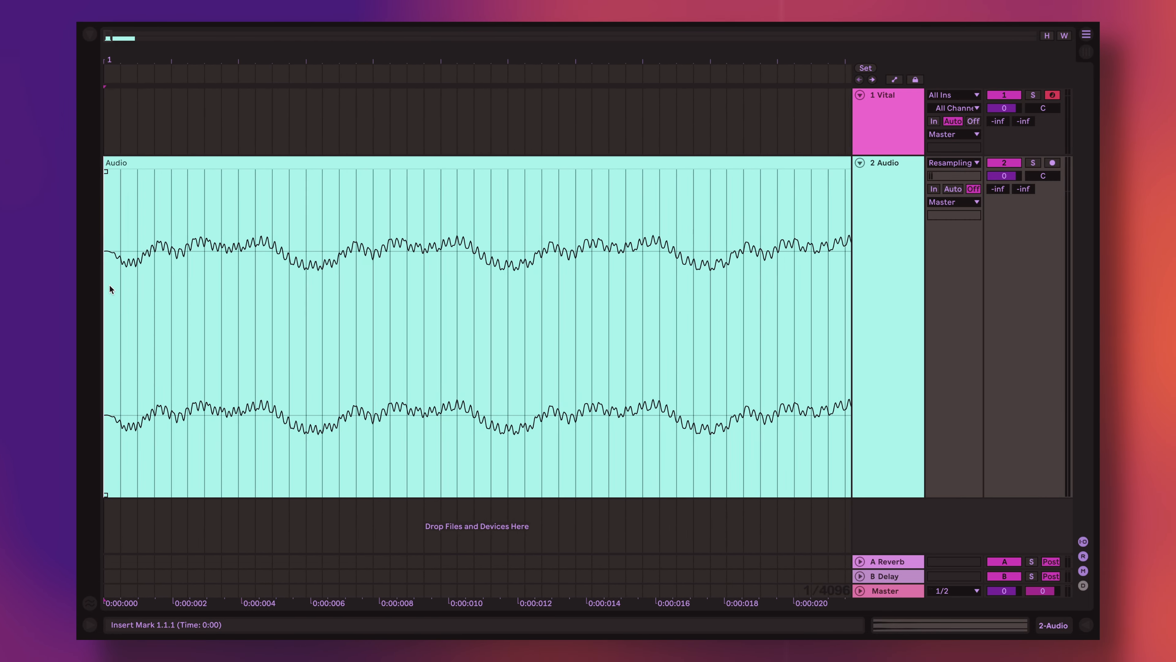
{"action": "scroll", "coordinate": [109, 284], "scroll_direction": "right", "scroll_amount": 8}
{"action": "scroll", "coordinate": [108, 284], "scroll_direction": "right", "scroll_amount": 10}
{"action": "scroll", "coordinate": [109, 284], "scroll_direction": "down", "scroll_amount": 2}
{"action": "scroll", "coordinate": [513, 276], "scroll_direction": "right", "scroll_amount": 3}
{"action": "scroll", "coordinate": [513, 277], "scroll_direction": "down", "scroll_amount": 8}
Compare the Audio clip's waveform cycles at about 0.23, 0.43 and 0.75 seconds to see how they evolve.
{"action": "left_click", "coordinate": [753, 290]}
{"action": "scroll", "coordinate": [752, 290], "scroll_direction": "up", "scroll_amount": 8}
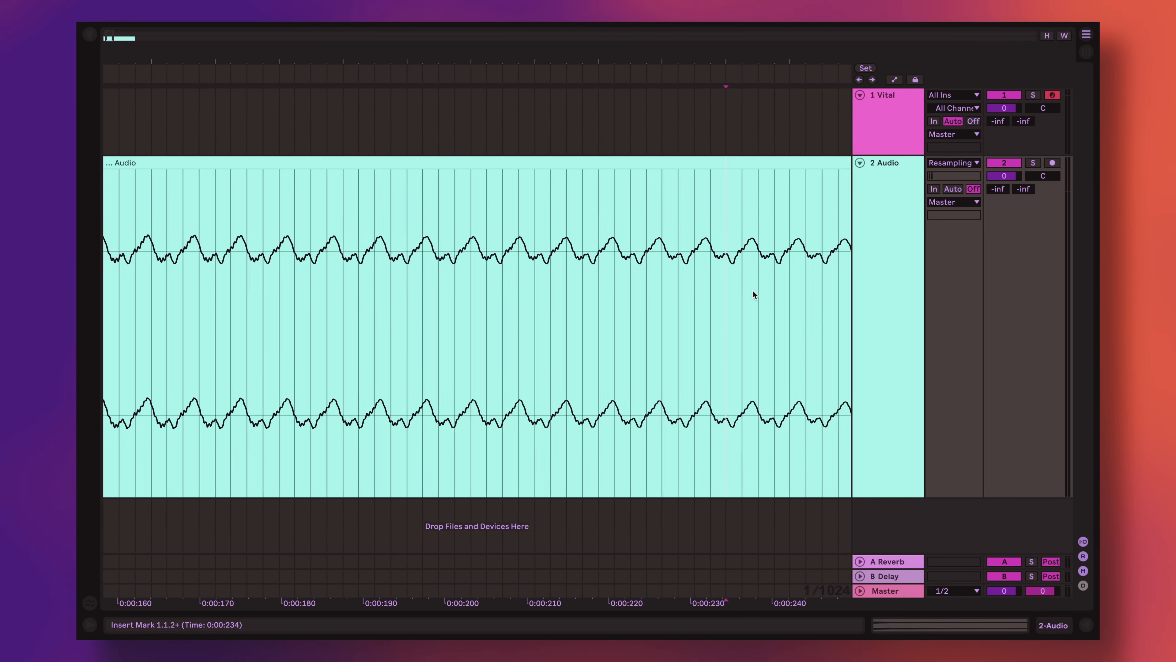
{"action": "scroll", "coordinate": [752, 291], "scroll_direction": "down", "scroll_amount": 8}
{"action": "left_click", "coordinate": [749, 292]}
{"action": "scroll", "coordinate": [748, 293], "scroll_direction": "up", "scroll_amount": 8}
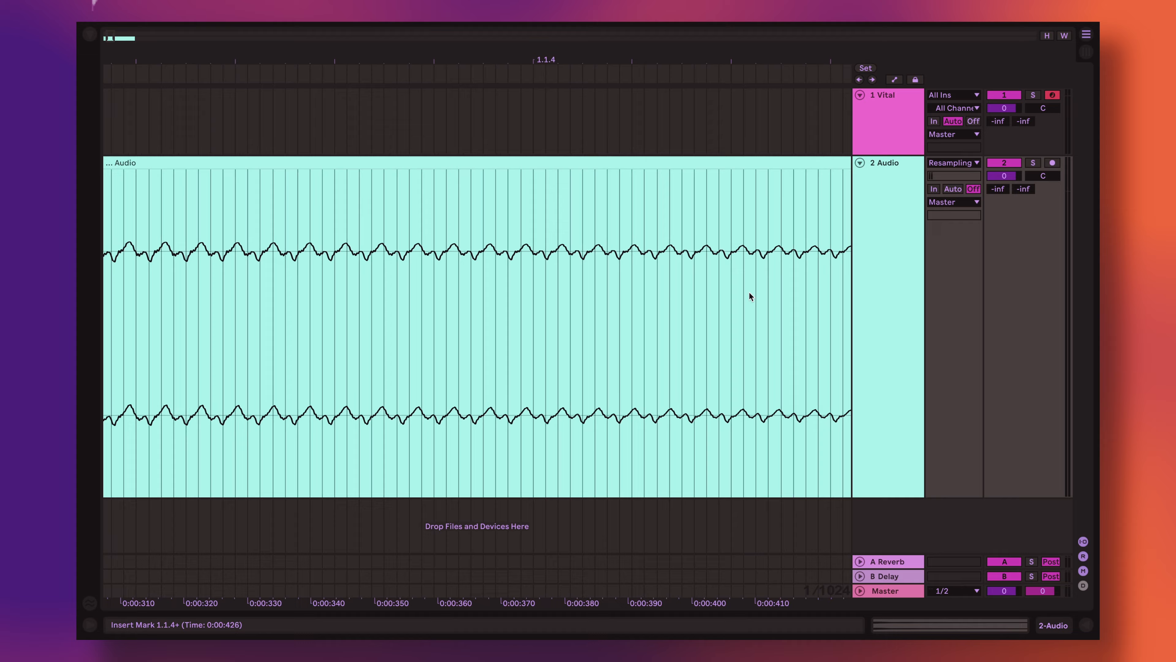
{"action": "scroll", "coordinate": [749, 292], "scroll_direction": "down", "scroll_amount": 8}
{"action": "left_click", "coordinate": [741, 280]}
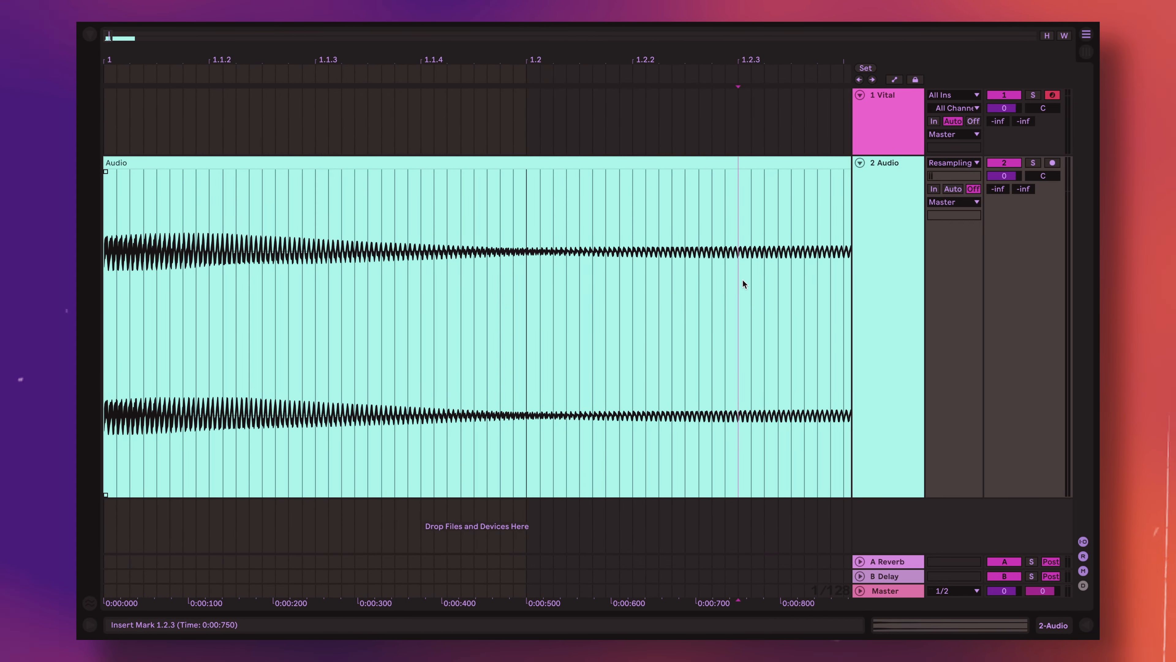
{"action": "scroll", "coordinate": [740, 282], "scroll_direction": "up", "scroll_amount": 8}
{"action": "scroll", "coordinate": [737, 285], "scroll_direction": "down", "scroll_amount": 8}
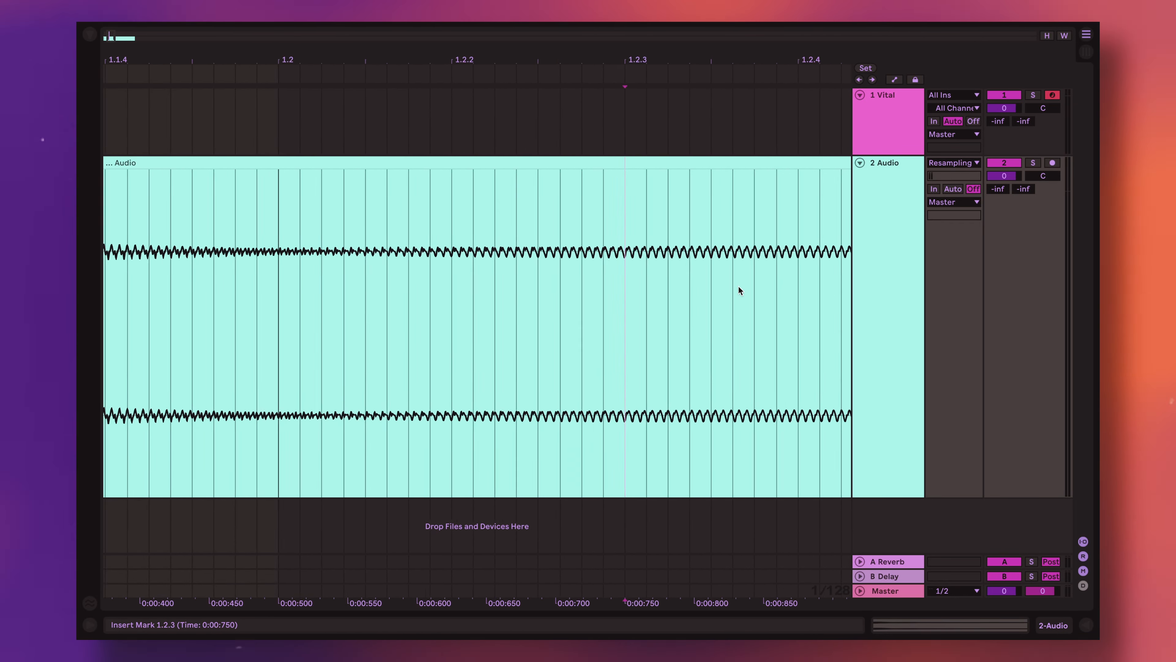
{"action": "scroll", "coordinate": [737, 285], "scroll_direction": "down", "scroll_amount": 2}
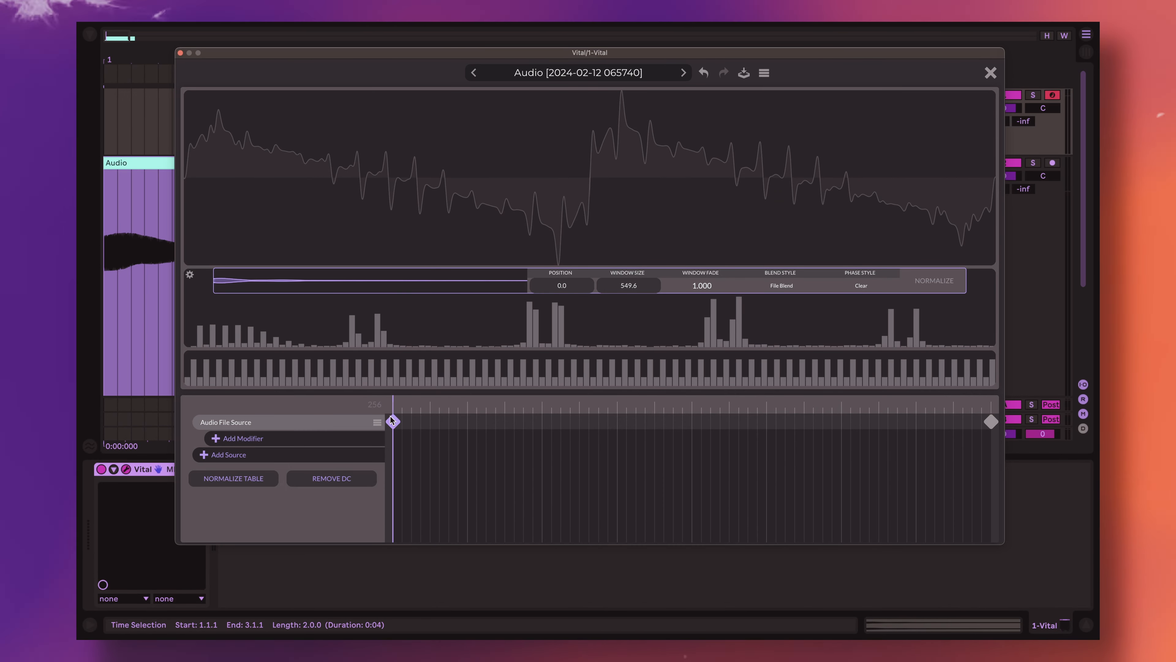
Scrub through the wavetable made from the recorded audio to view how its frames change.
{"action": "left_click_drag", "start_coordinate": [393, 409], "coordinate": [417, 406]}
{"action": "left_click_drag", "start_coordinate": [434, 406], "coordinate": [708, 391]}
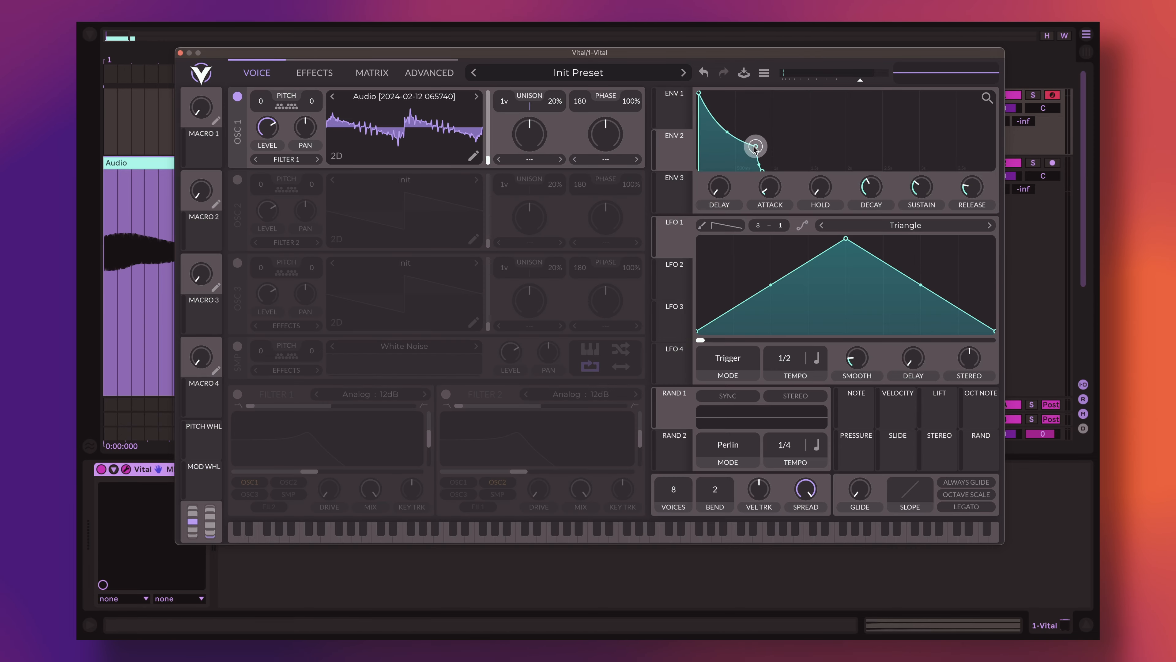
Reshape envelope 2 with a longer decay, zero sustain and a longer release.
{"action": "left_click_drag", "start_coordinate": [756, 149], "coordinate": [988, 176]}
{"action": "left_click_drag", "start_coordinate": [772, 173], "coordinate": [927, 177]}
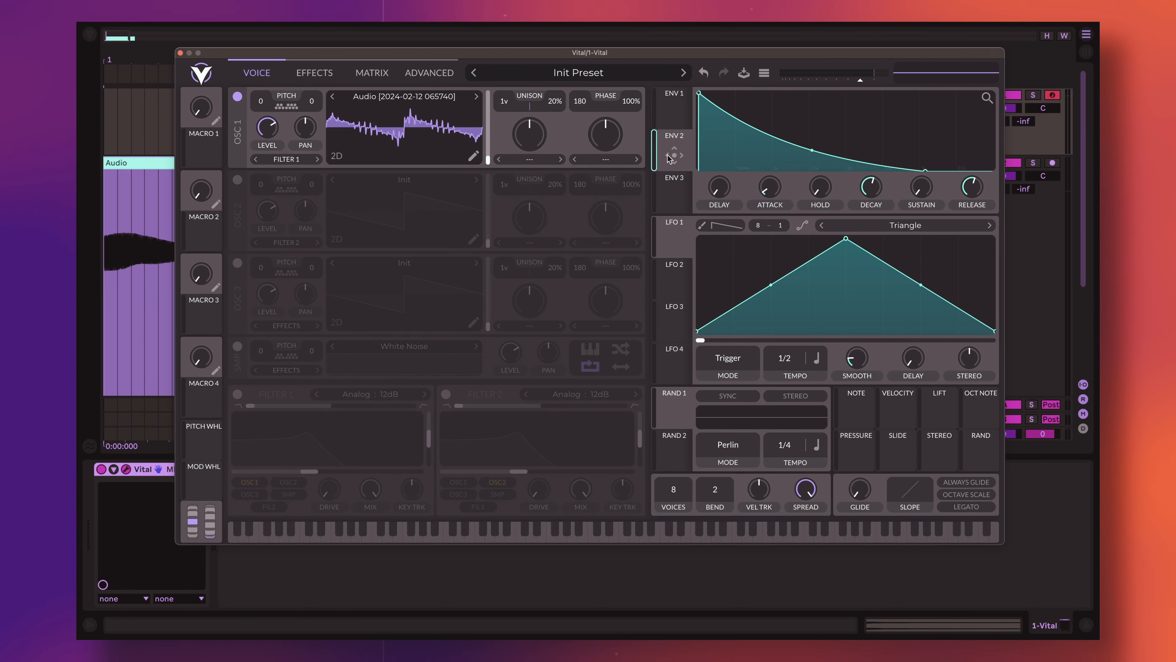